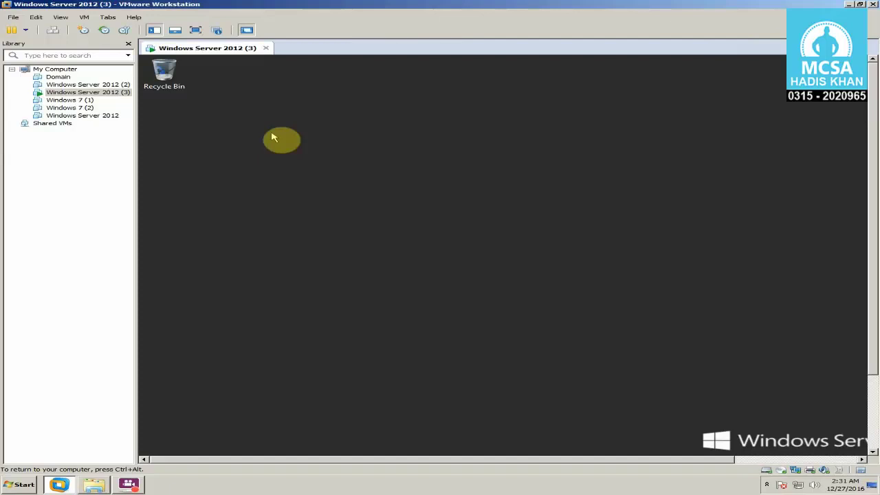
Step: View the Ethernet0 network connection details of the Windows Server 2012 (3) virtual machine in full screen, and close the network windows
click(197, 33)
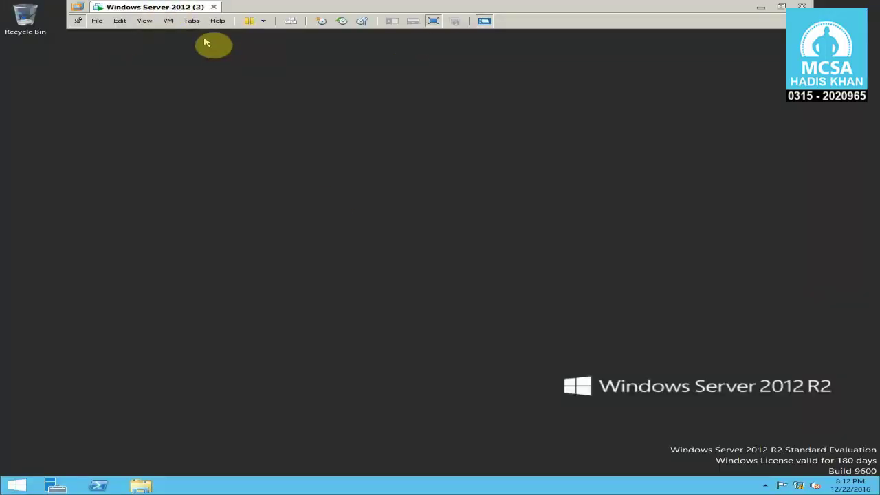
right_click(800, 486)
click(791, 477)
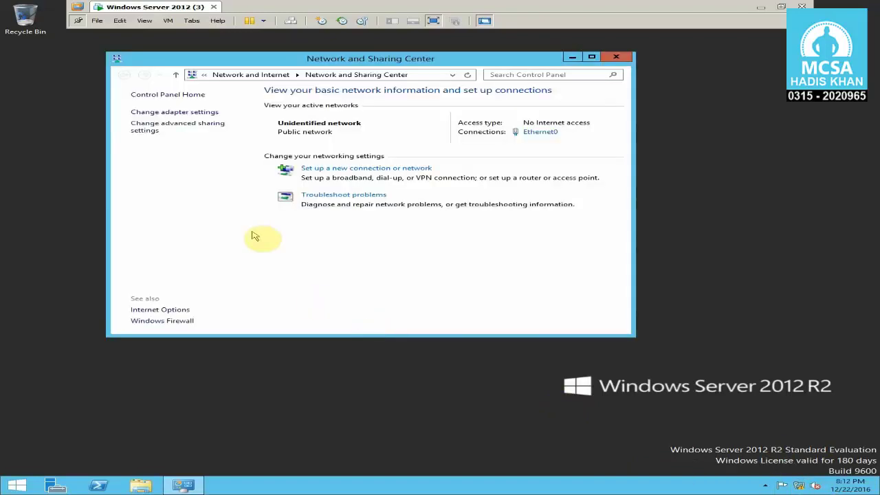
click(207, 112)
right_click(212, 123)
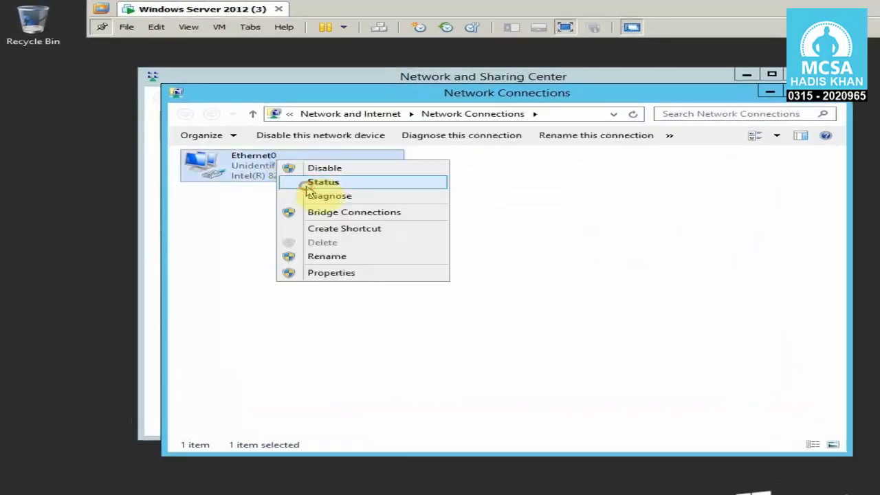
click(316, 182)
click(472, 307)
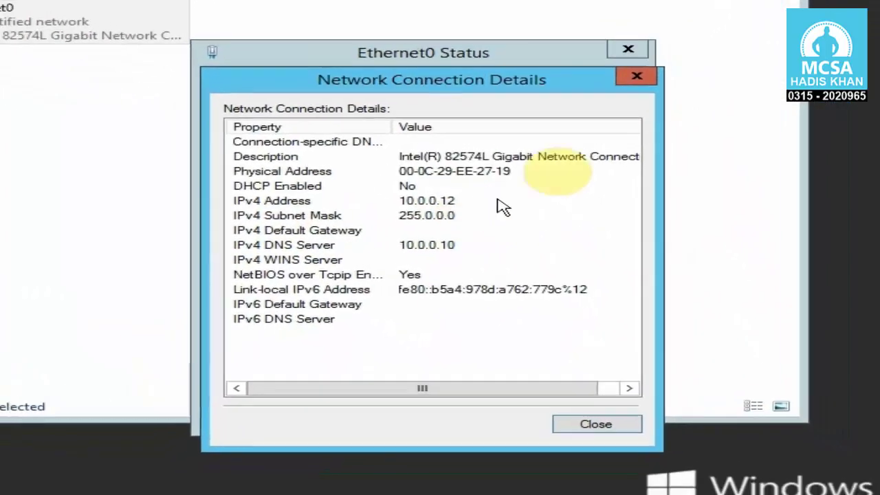
click(625, 89)
click(646, 72)
click(643, 59)
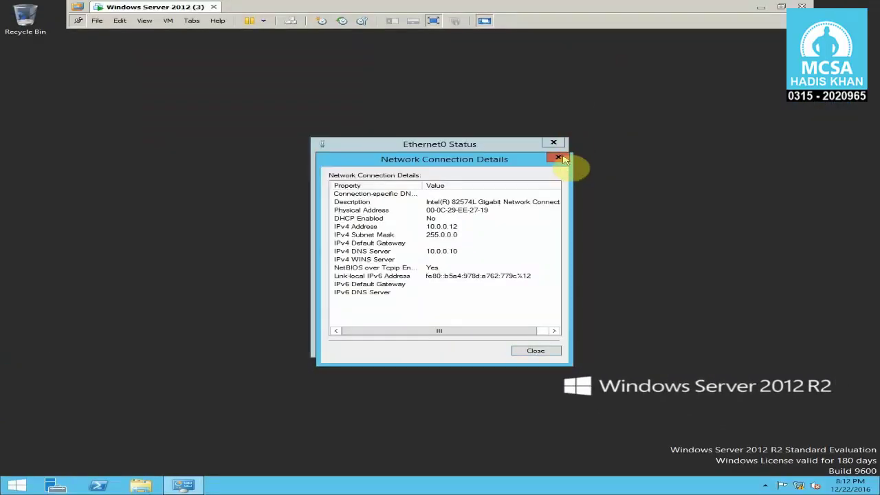
click(558, 158)
click(554, 142)
Step: Start adding roles and features to the WIN-FESARANNPOA server from Server Manager, proceeding to the server roles selection
click(55, 485)
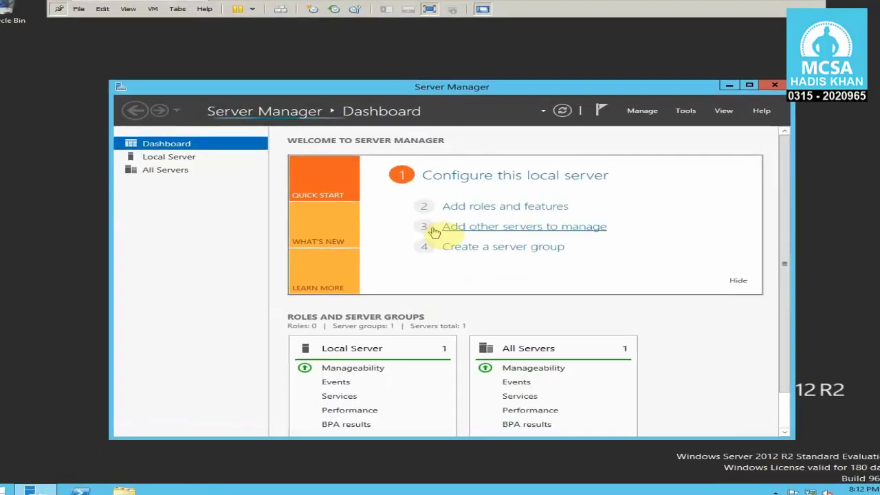
click(508, 208)
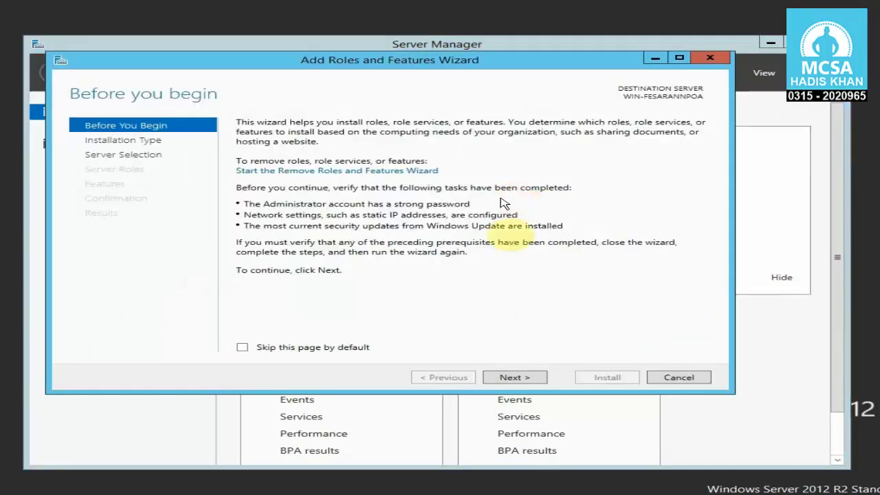
click(526, 382)
click(526, 382)
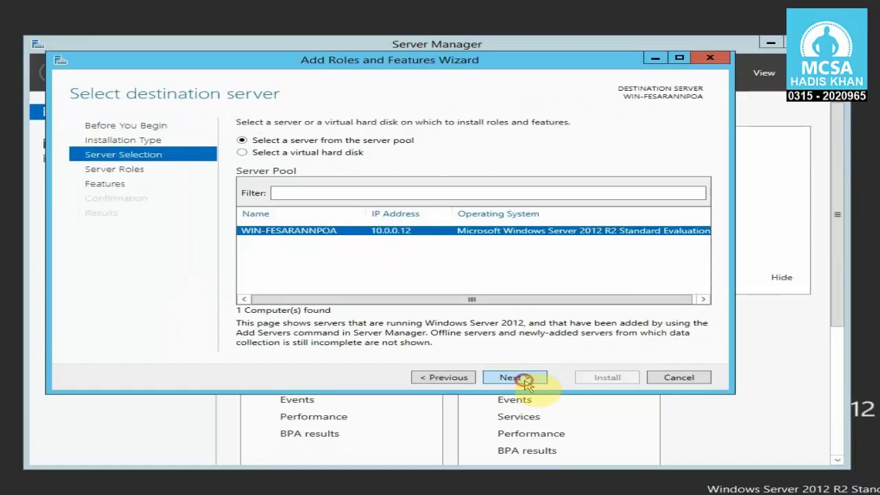
click(524, 381)
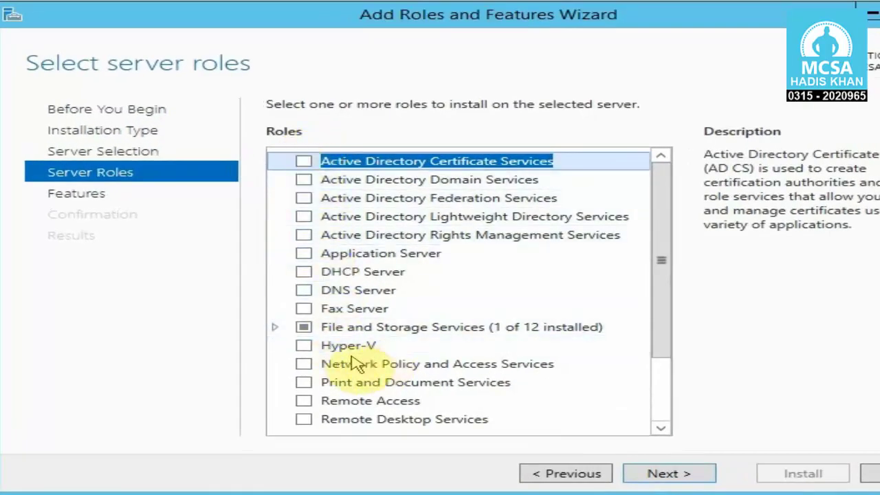
Step: Try to add the Hyper-V role with its required features, and close the wizard and Server Manager
click(303, 346)
click(561, 393)
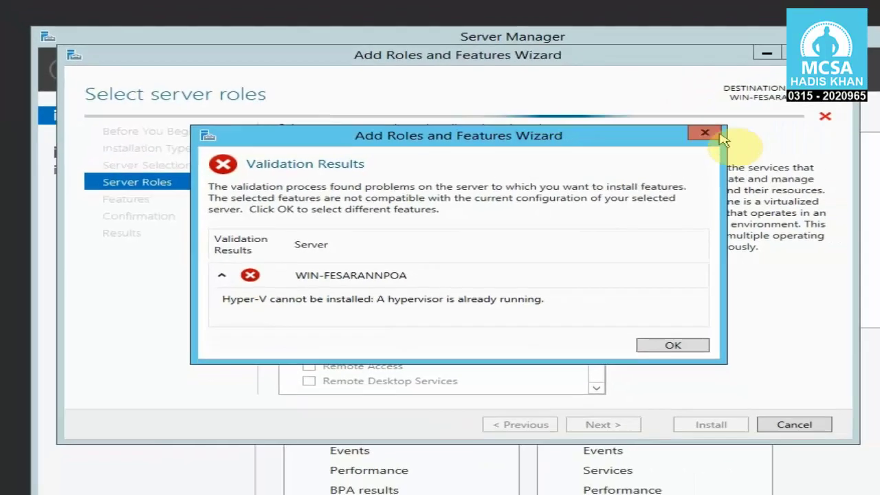
click(795, 111)
click(879, 14)
click(879, 0)
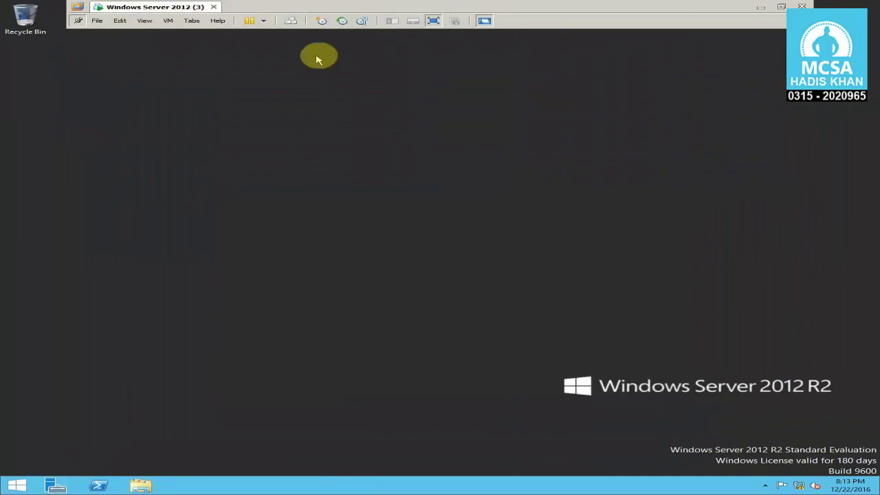
Step: Power off the Windows Server 2012 (3) virtual machine and confirm the shutdown
click(262, 21)
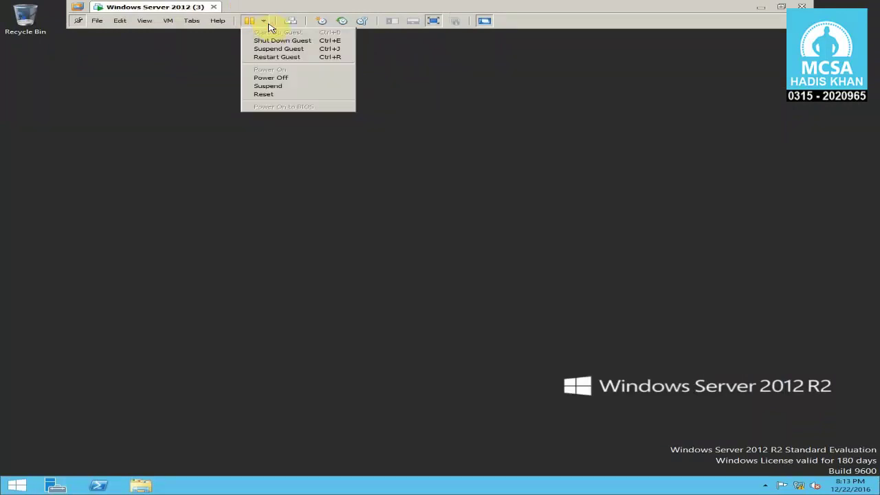
click(275, 79)
click(454, 277)
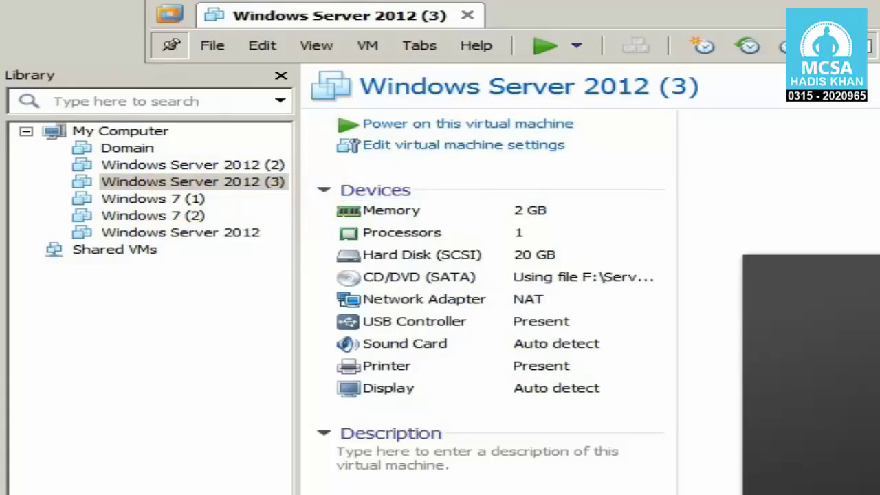
Step: Switch to Windows Explorer on the host and open the Windows Server 2012 (3) folder on Disk 2 (F:)
click(131, 97)
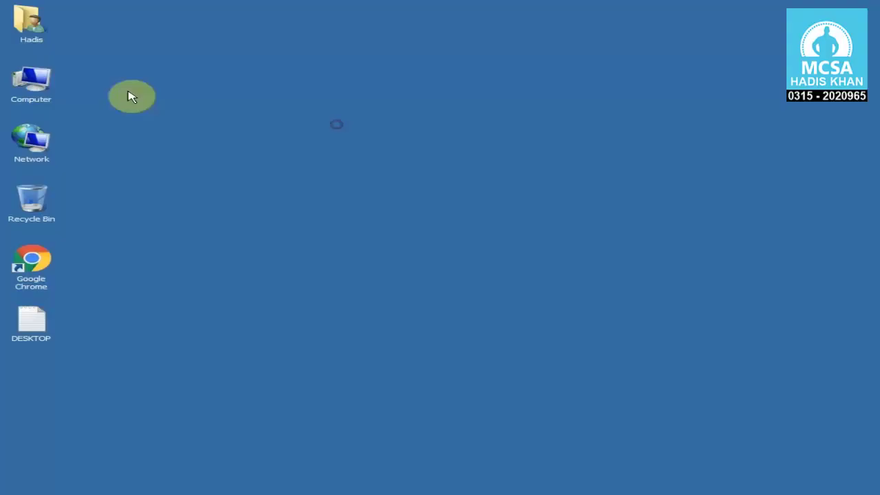
double_click(30, 87)
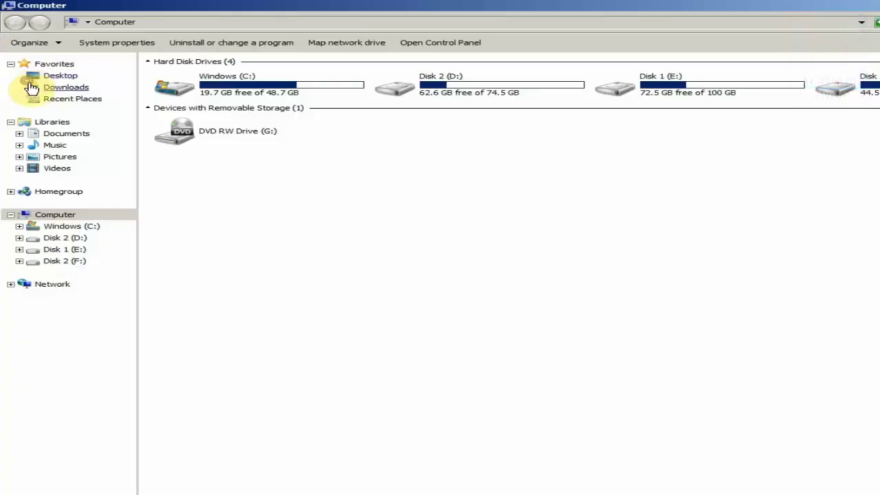
double_click(874, 96)
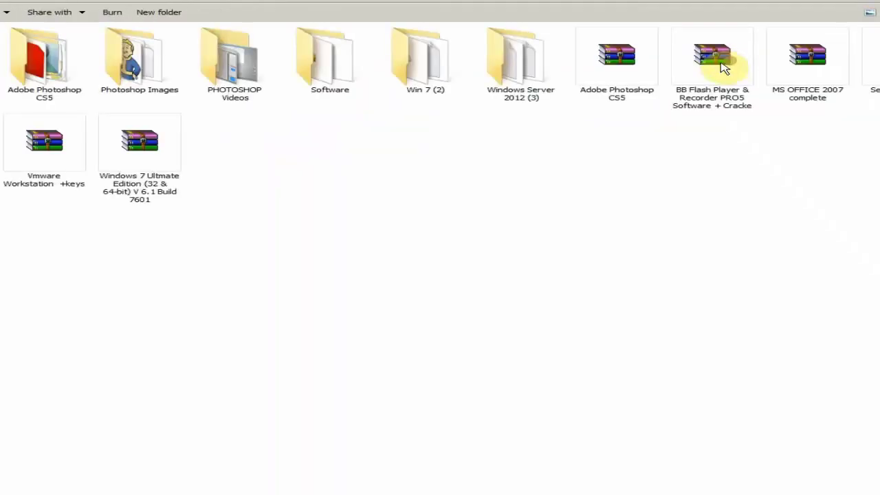
double_click(521, 94)
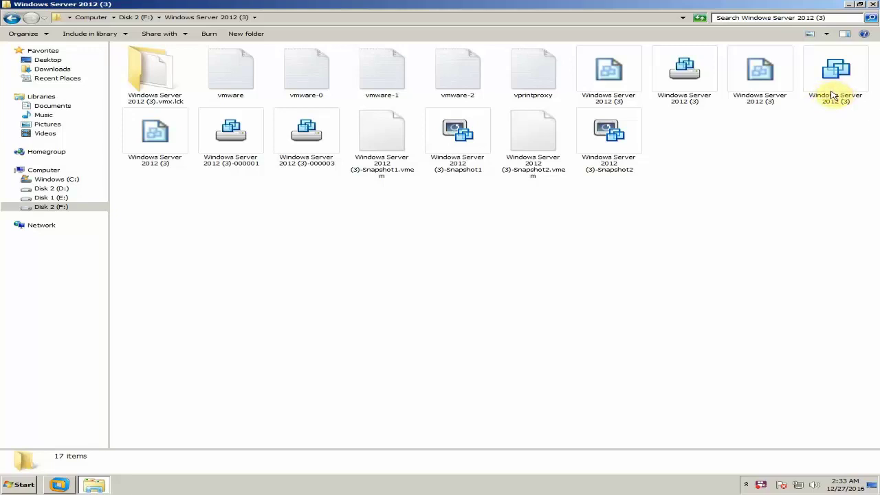
click(57, 486)
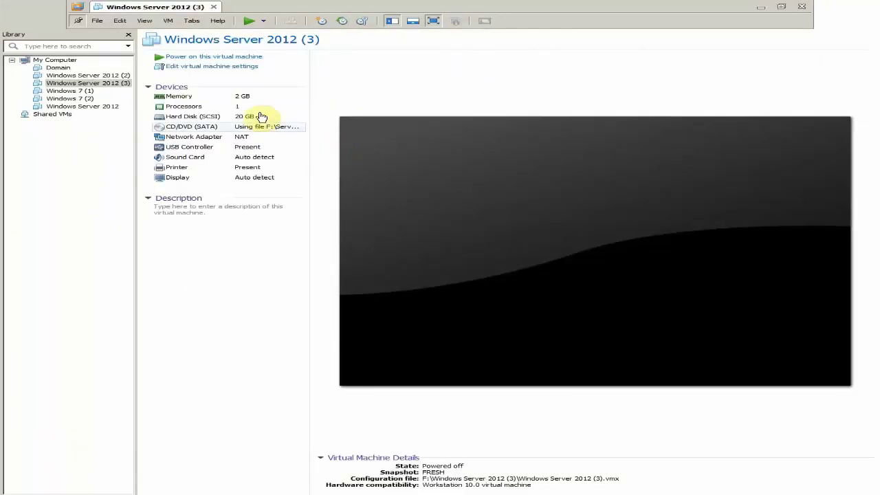
click(104, 83)
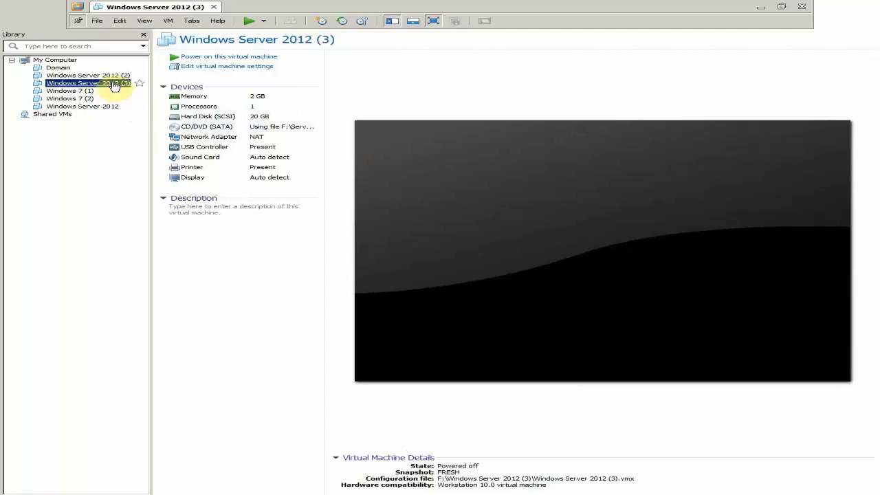
right_click(114, 83)
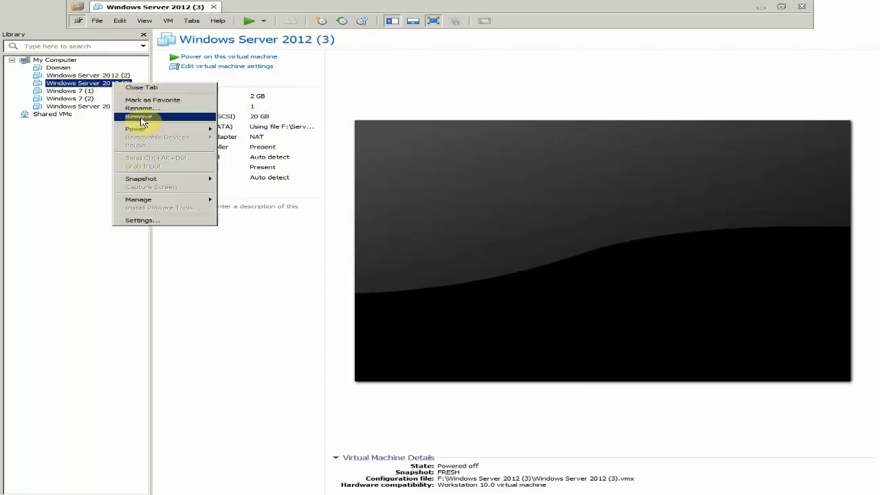
click(732, 16)
click(758, 9)
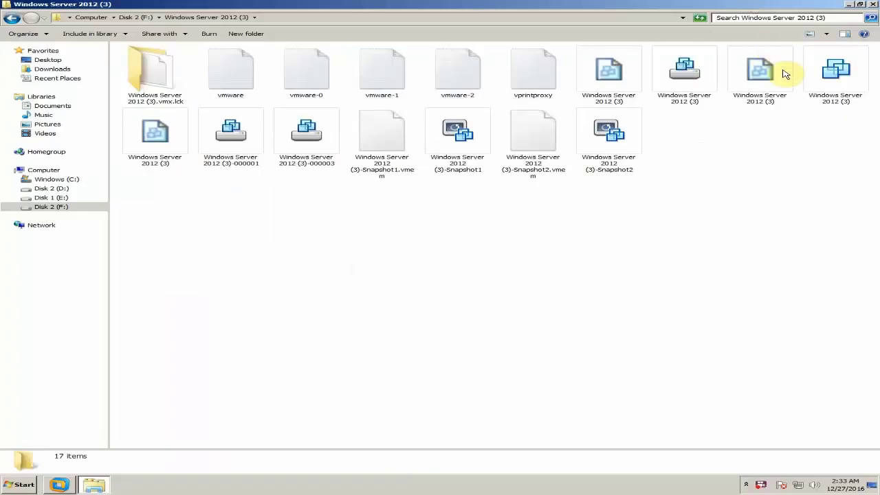
Step: Open the Windows Server 2012 (3) virtual machine configuration file with Notepad
click(777, 196)
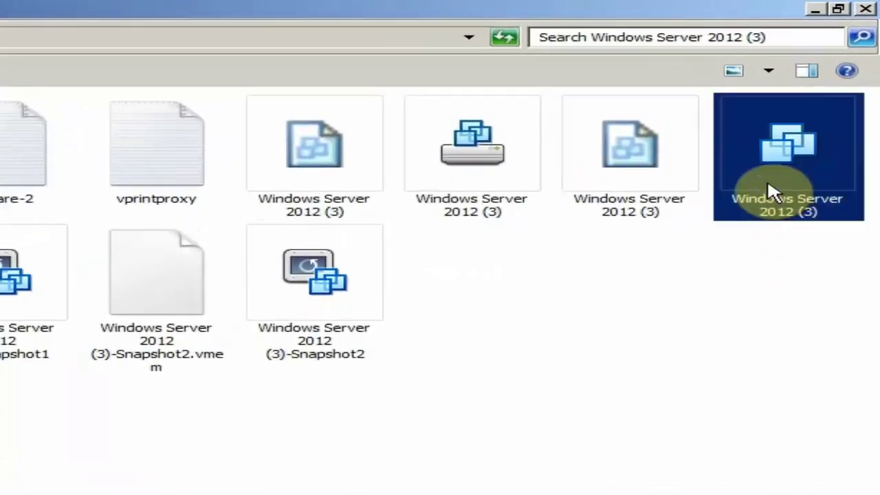
right_click(770, 190)
mouse_move(550, 215)
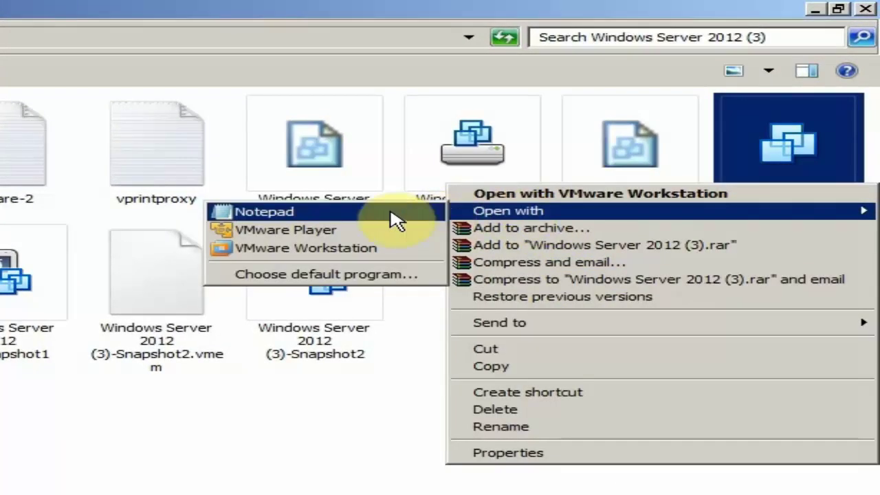
click(347, 219)
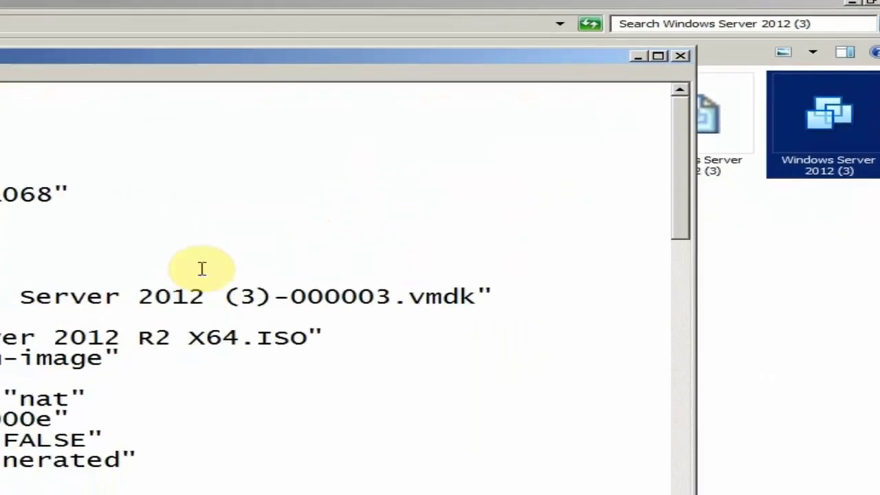
Step: Add the line hypervisor.cpuid.v0 = "FALSE" at the end of the configuration file
scroll(344, 275, down, 15)
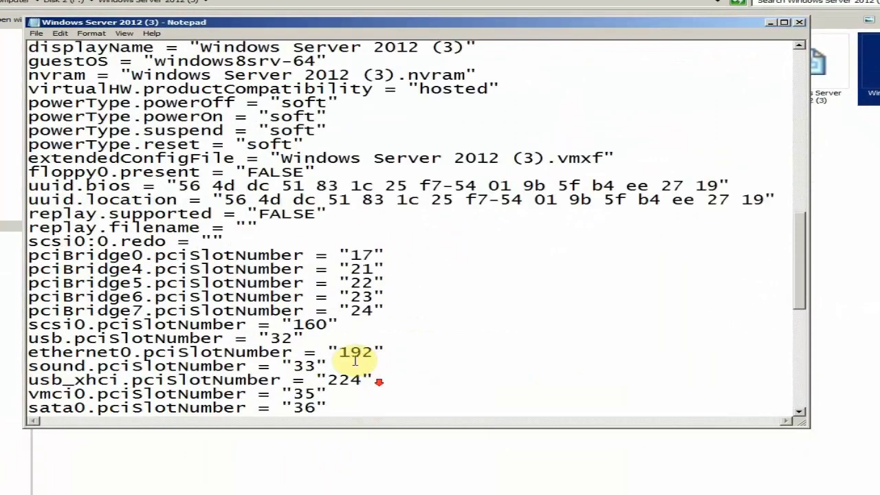
scroll(356, 361, down, 10)
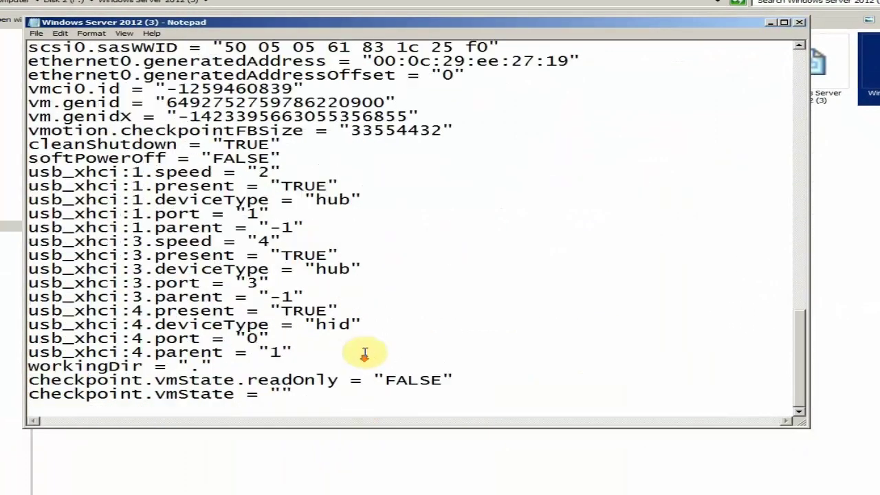
click(349, 402)
key(Return)
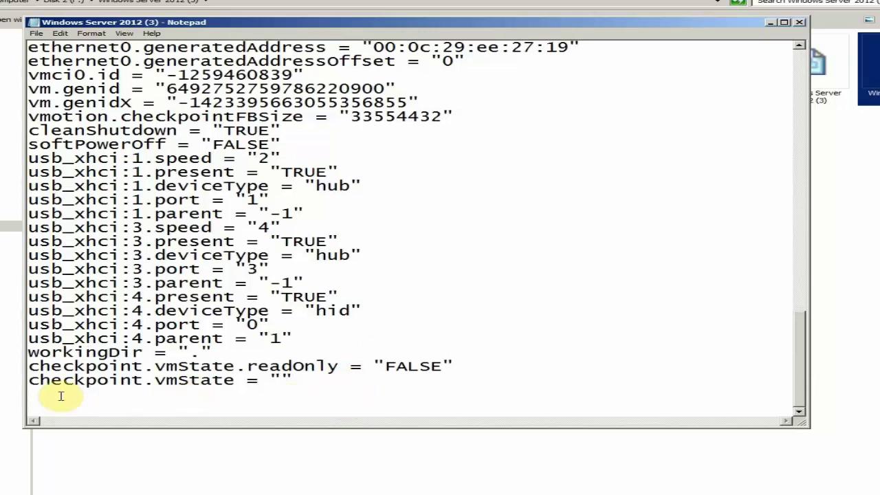
text(hypervisor.cpuid.v0 = "FALSe)
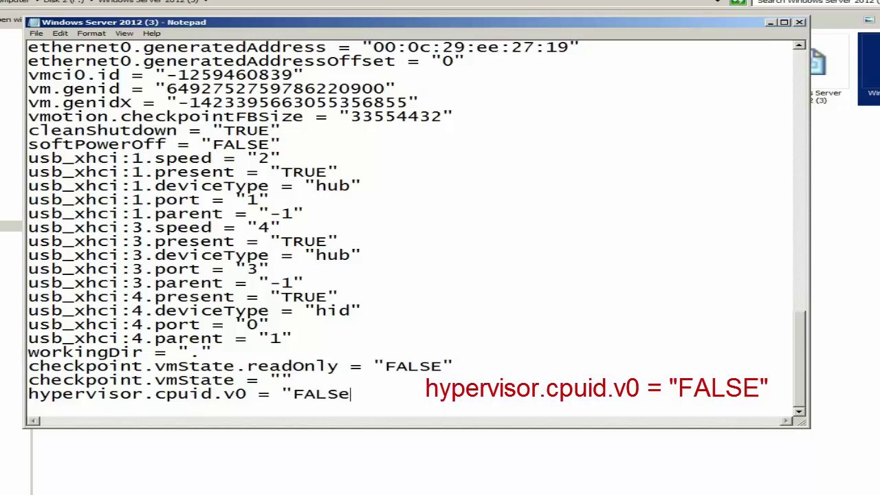
text(E" )
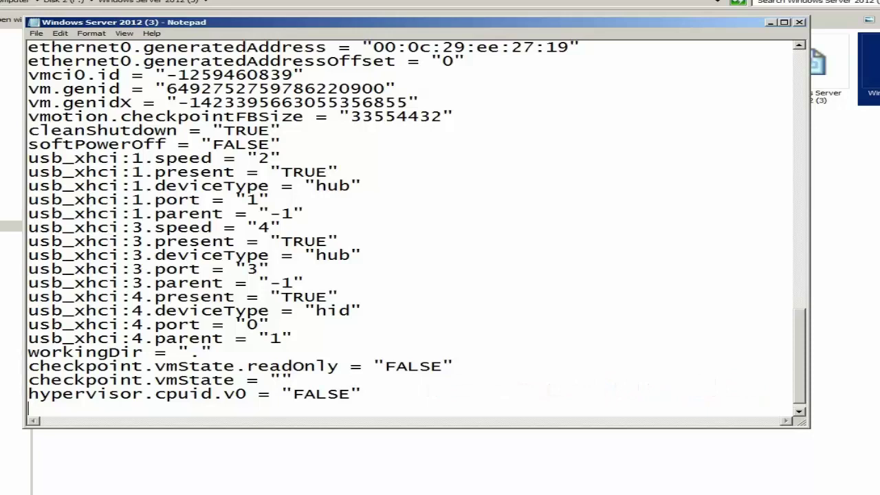
Step: Add the line mce.enable = "TRUE" below the hypervisor.cpuid.v0 entry
text(mce.enable =)
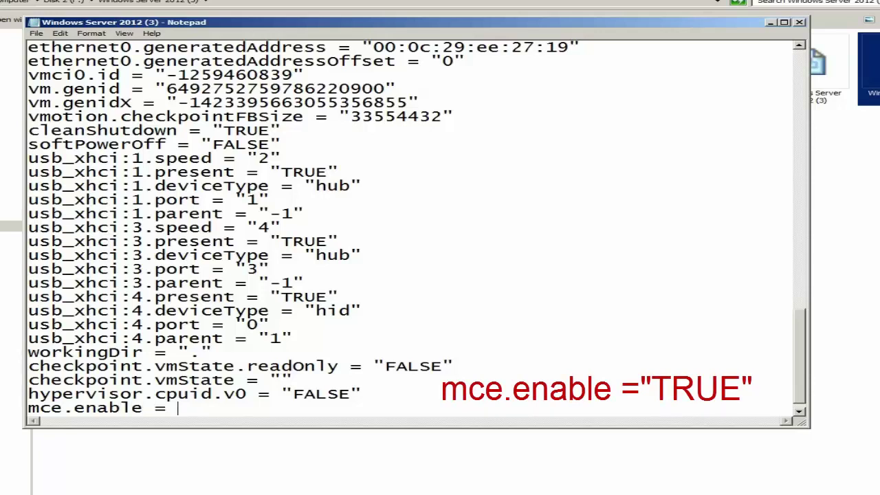
text("TRUE")
key(Return)
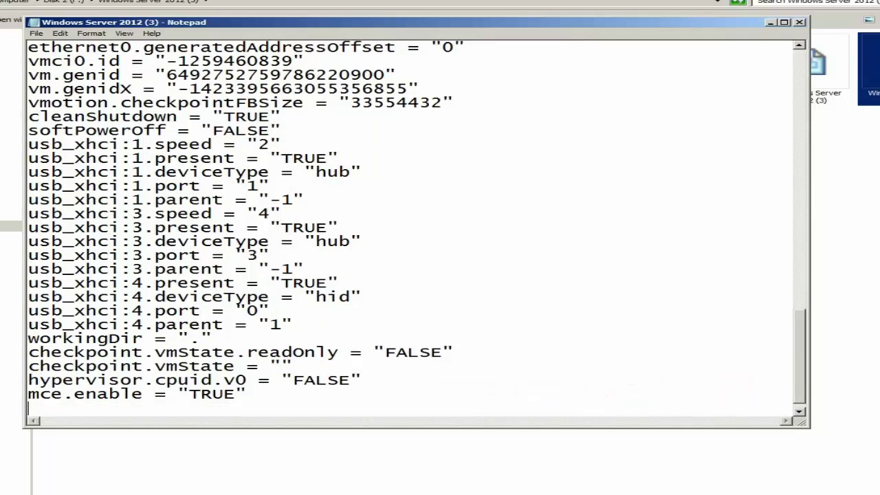
Step: Add the line vhu.enable = "TRUE" below the mce.enable entry and save the configuration file
text(vhu.enable = "TR)
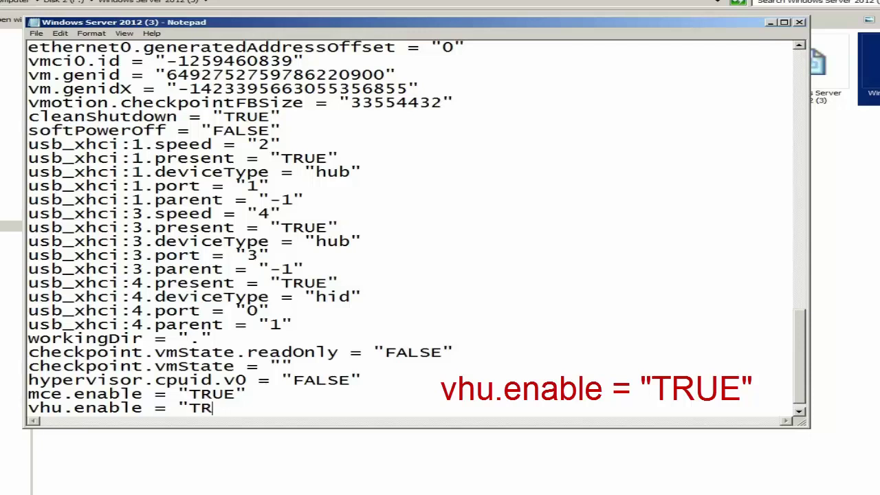
text(UE)
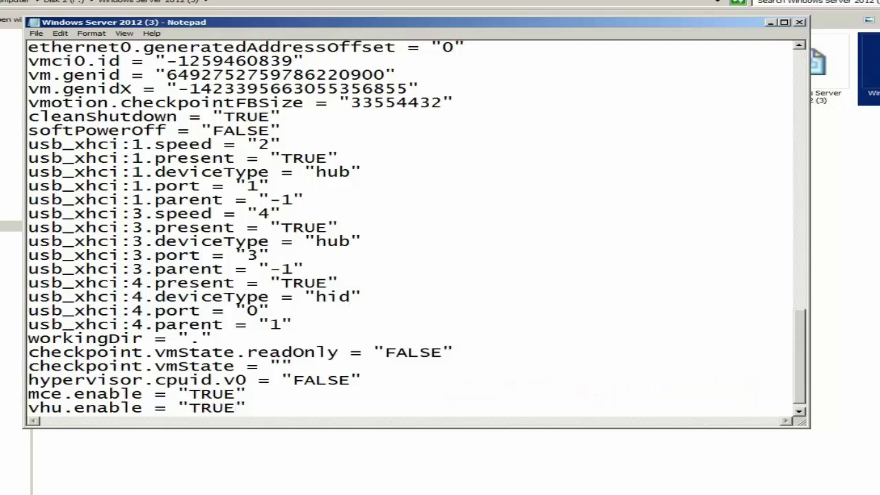
text(")
key(ctrl+s)
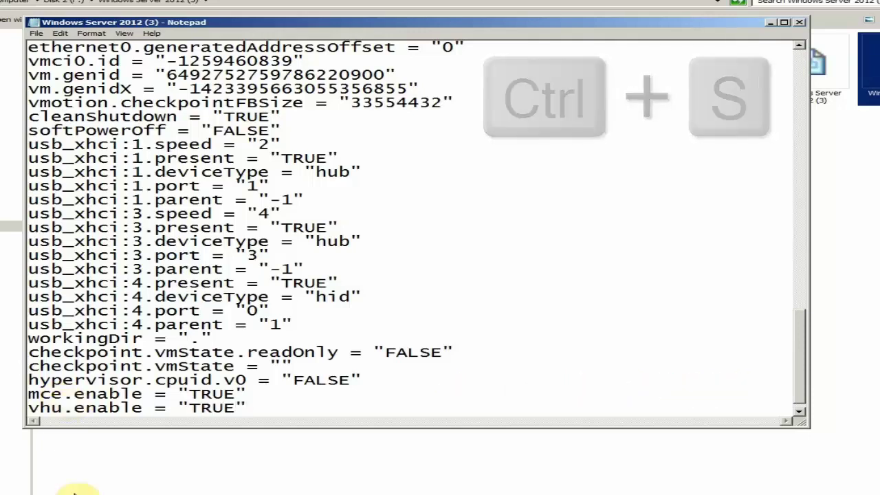
drag(28, 380, 377, 403)
click(342, 410)
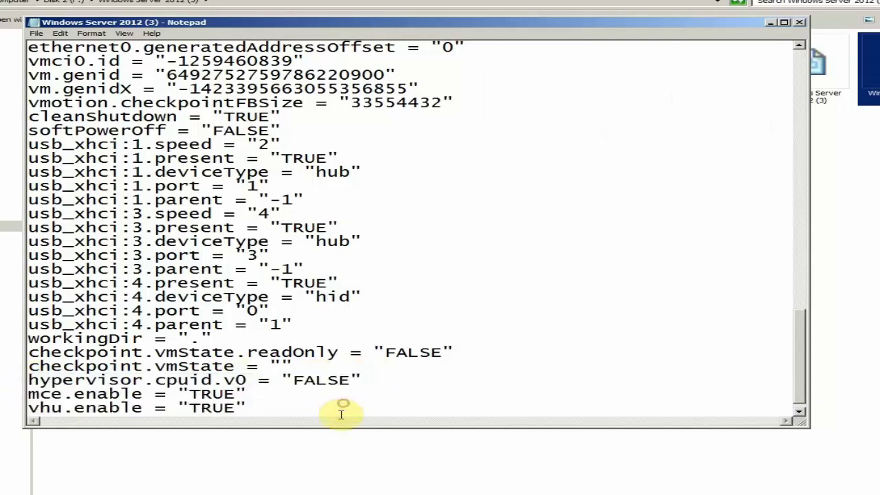
Step: Save and close the virtual machine configuration file, then switch to VMware Workstation
click(35, 33)
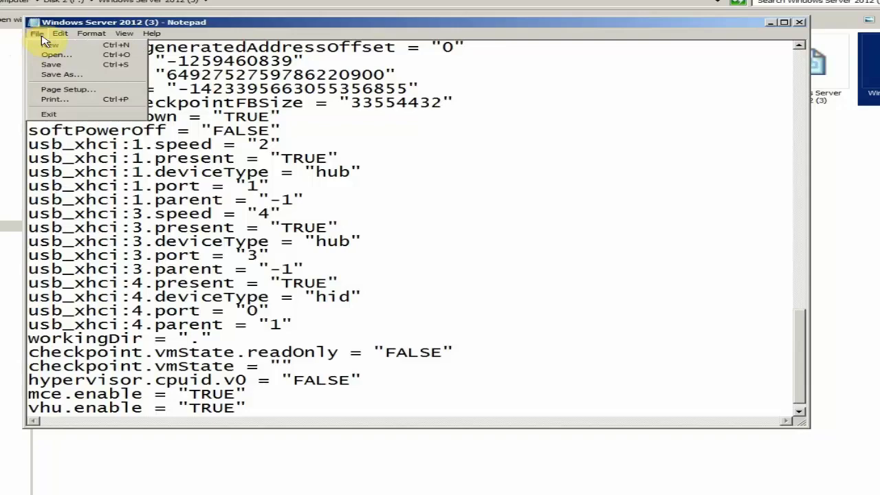
click(73, 65)
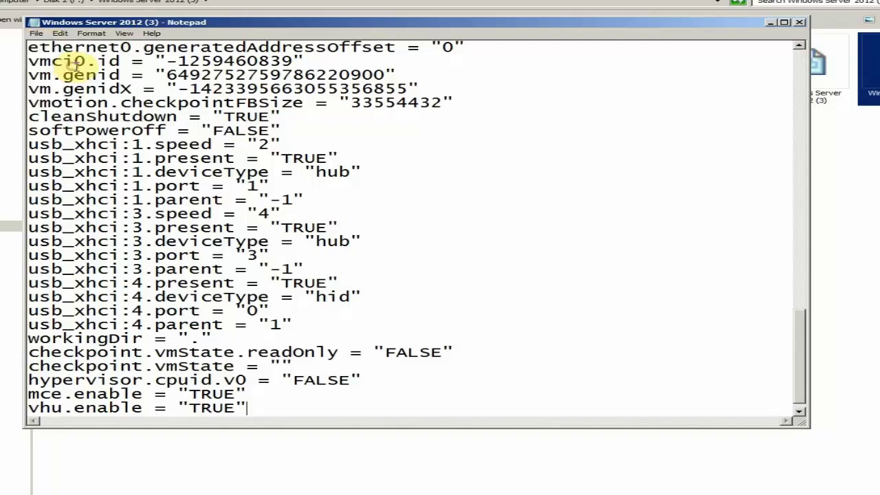
click(798, 22)
click(69, 476)
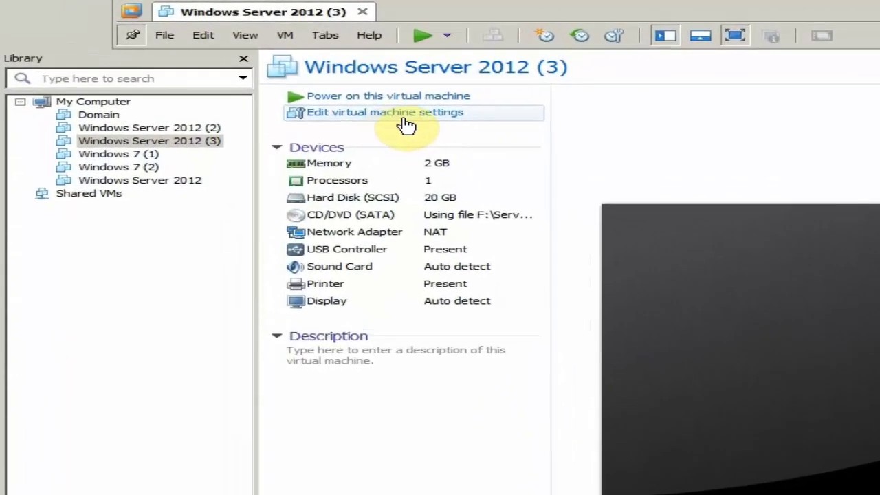
Step: Enable Virtualize Intel VT-x/EPT or AMD-V/RVI and Virtualize CPU performance counters in the Windows Server 2012 (3) processor settings
click(240, 69)
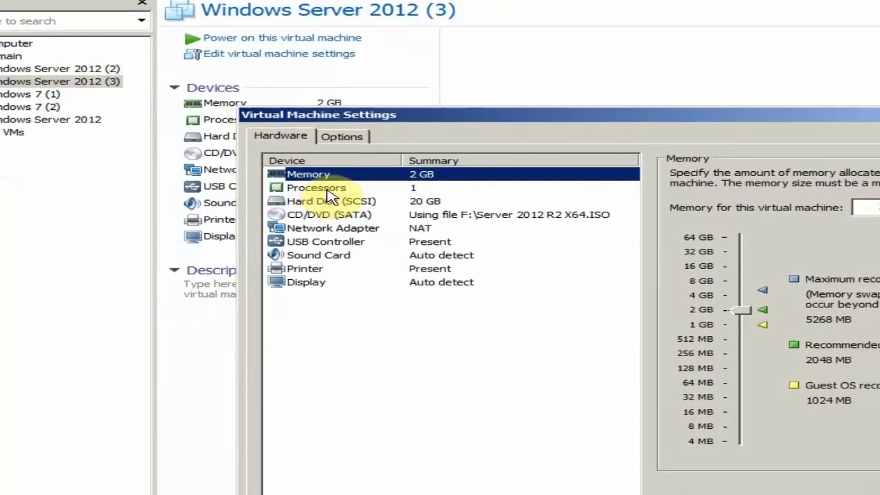
click(447, 255)
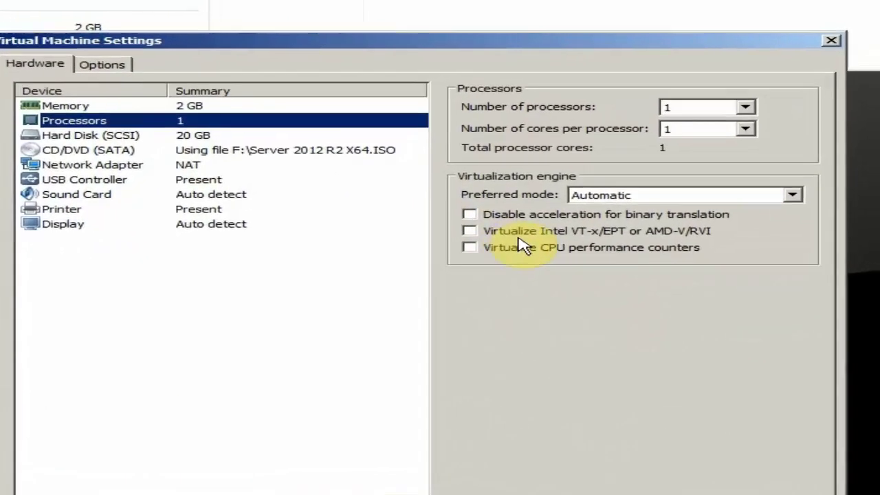
click(509, 279)
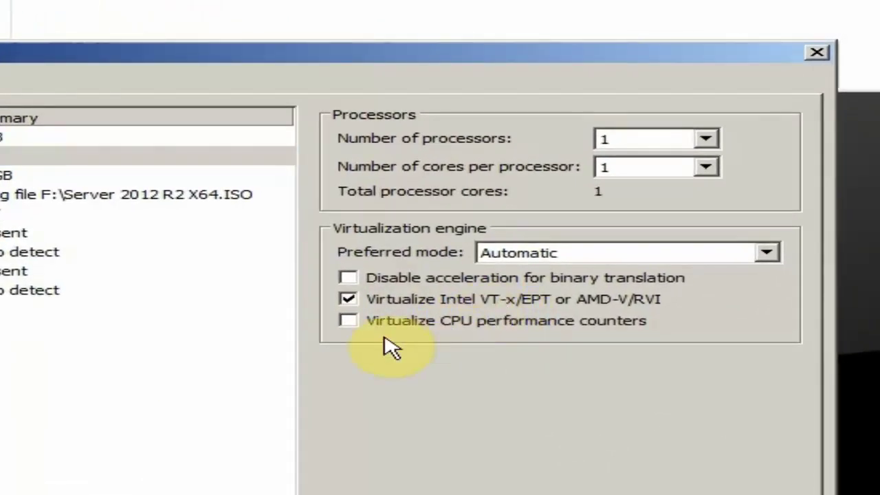
click(348, 322)
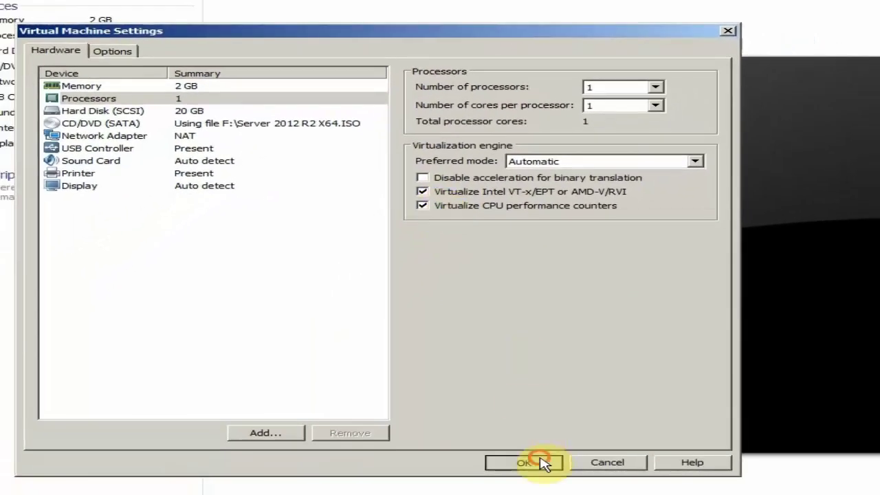
click(538, 494)
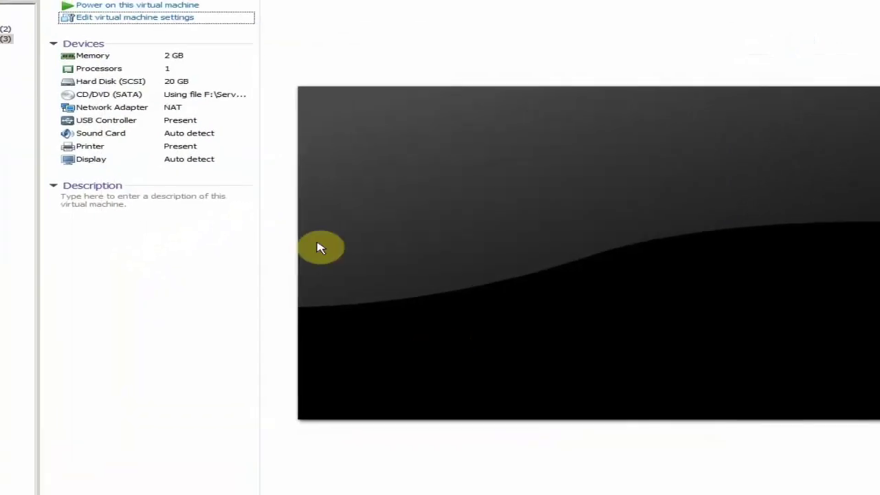
Step: Power on the Windows Server 2012 (3) virtual machine and sign in with the Administrator account password
click(248, 54)
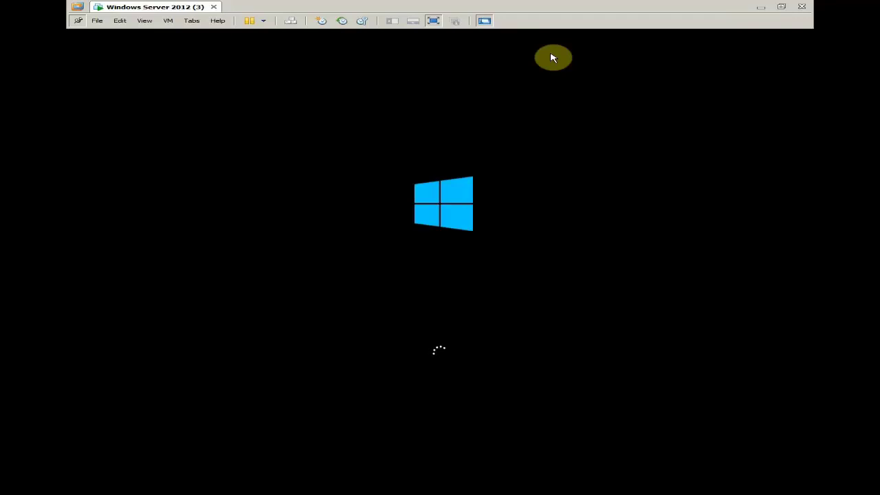
key(ctrl+alt+Insert)
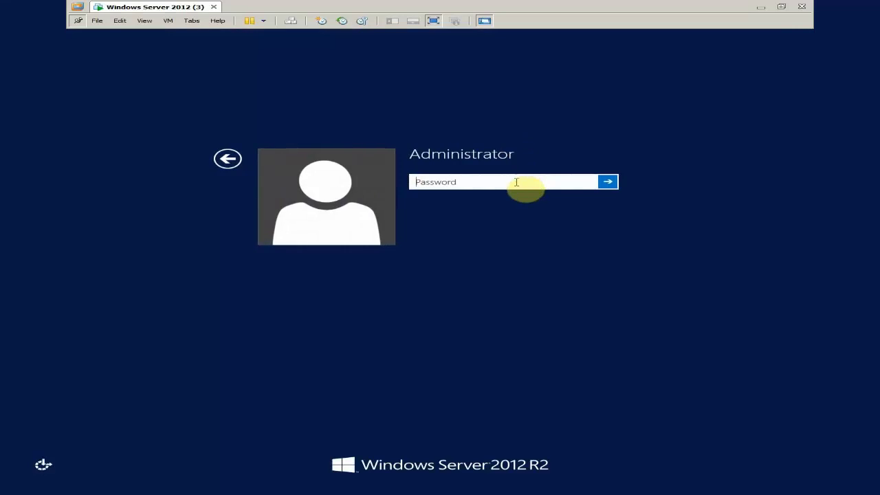
key(Return)
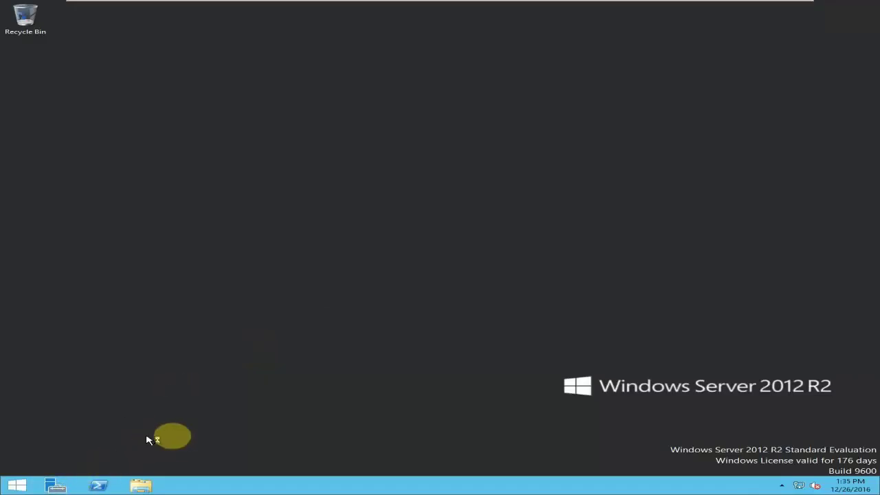
Step: Start adding roles and features to the local server and select the Hyper-V role with its required features
click(513, 228)
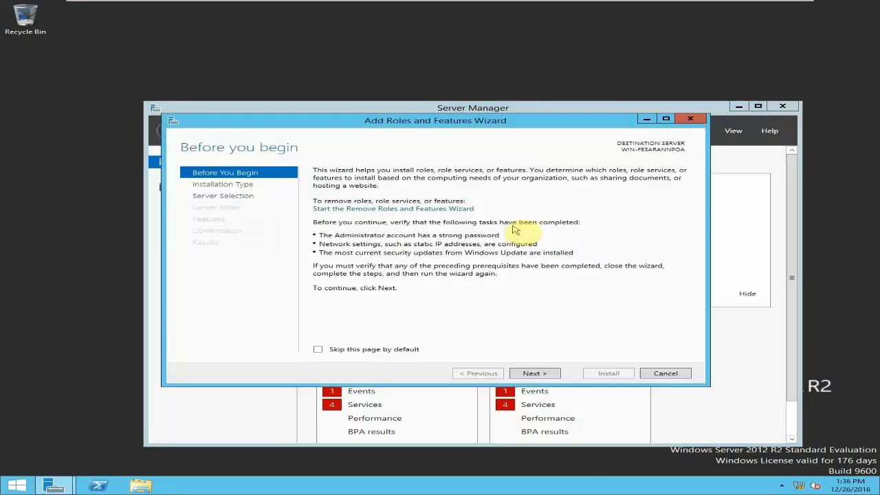
click(547, 372)
click(551, 375)
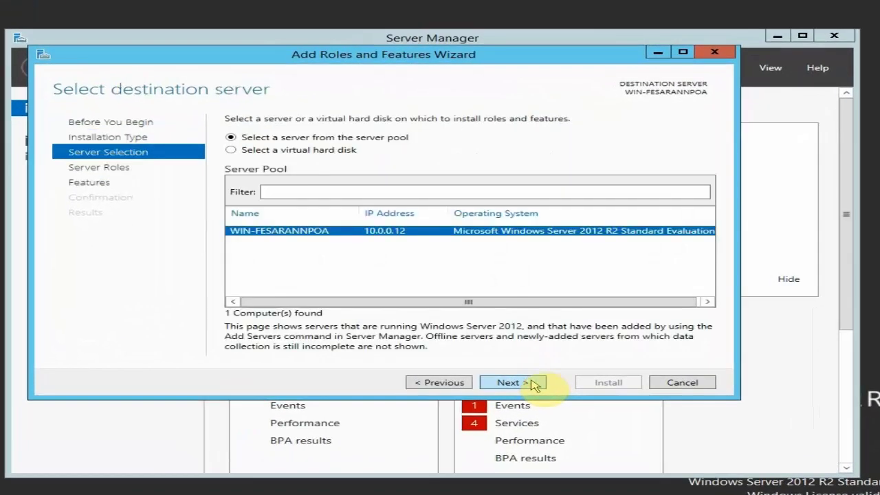
click(533, 383)
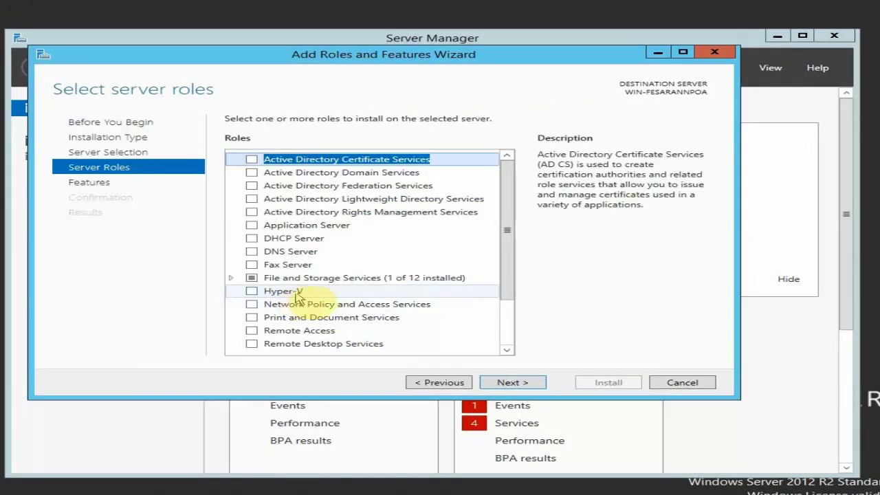
click(252, 291)
click(433, 325)
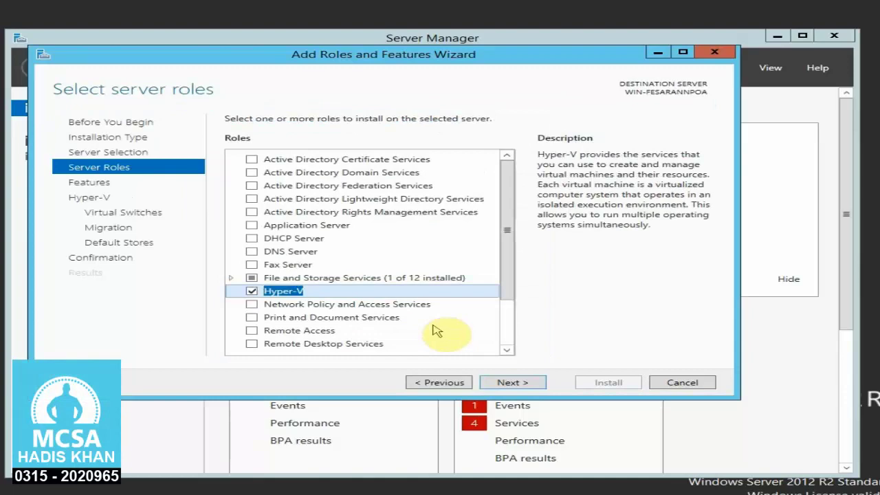
click(513, 382)
click(513, 382)
click(513, 382)
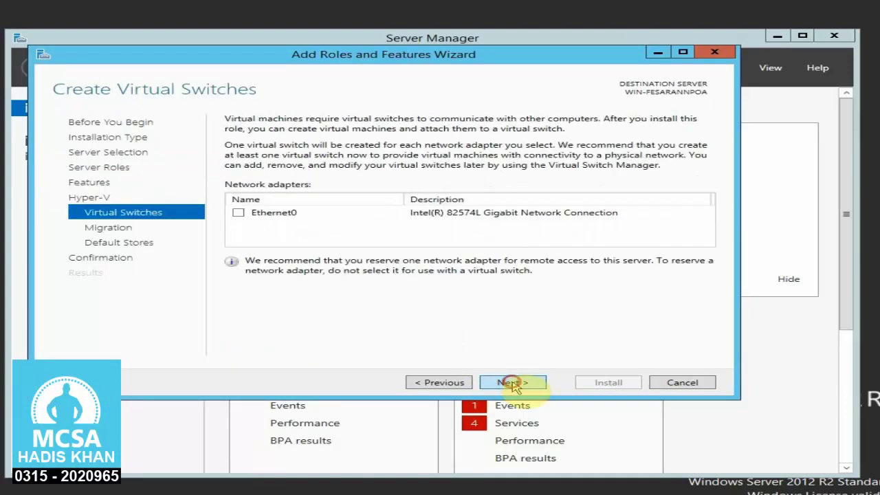
click(513, 382)
click(446, 382)
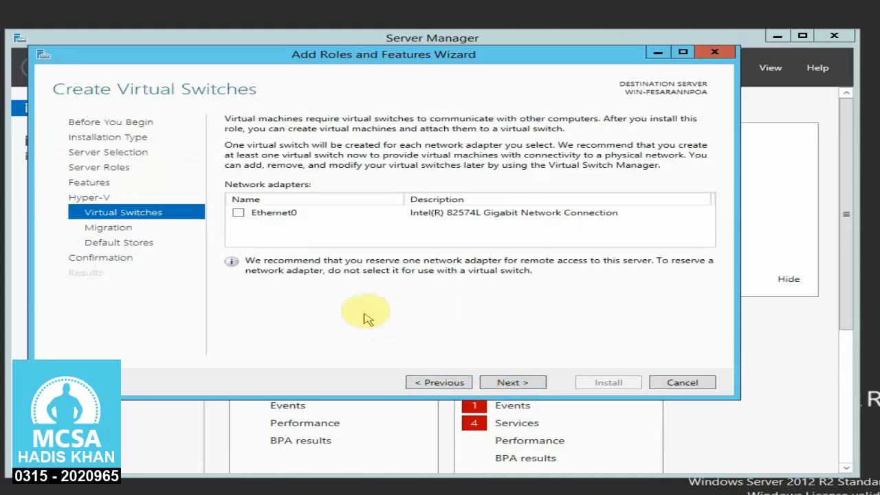
click(444, 385)
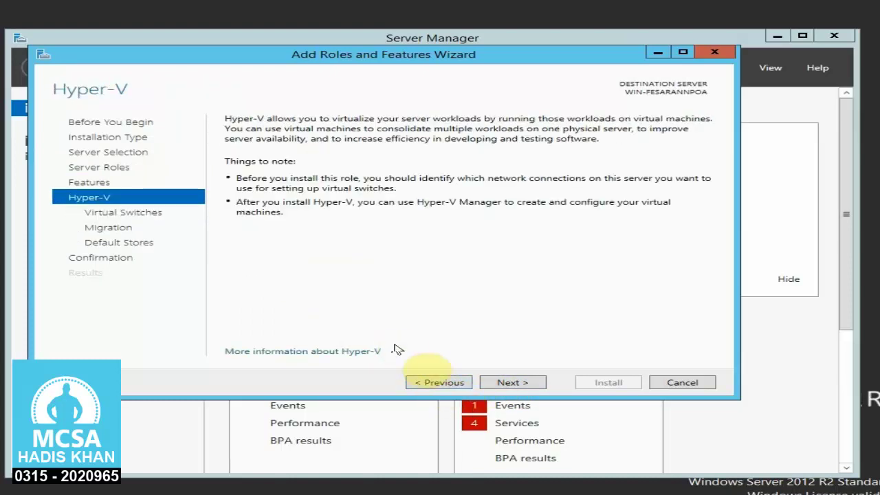
click(421, 383)
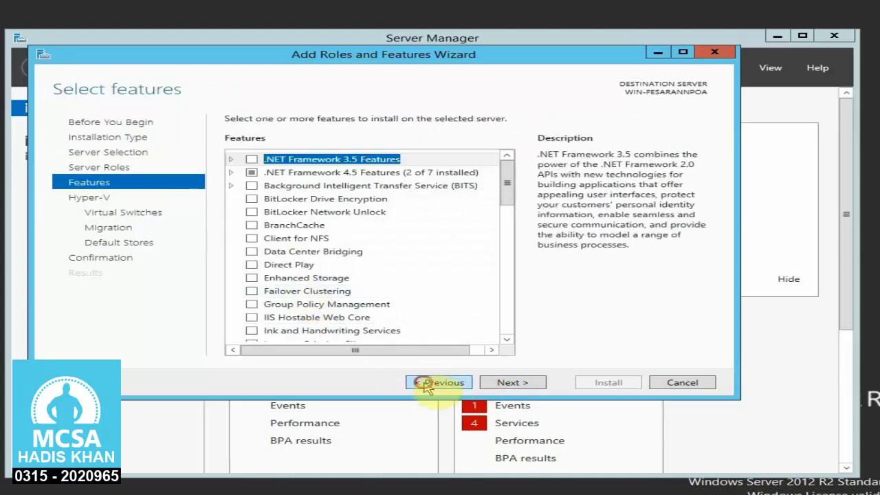
click(421, 382)
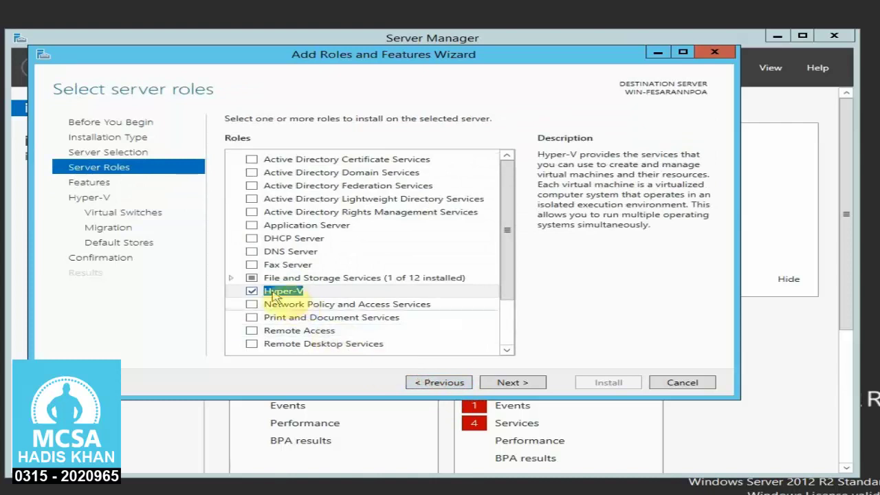
Step: Keep the default features and select the Ethernet0 network adapter for the Hyper-V virtual switch
click(515, 384)
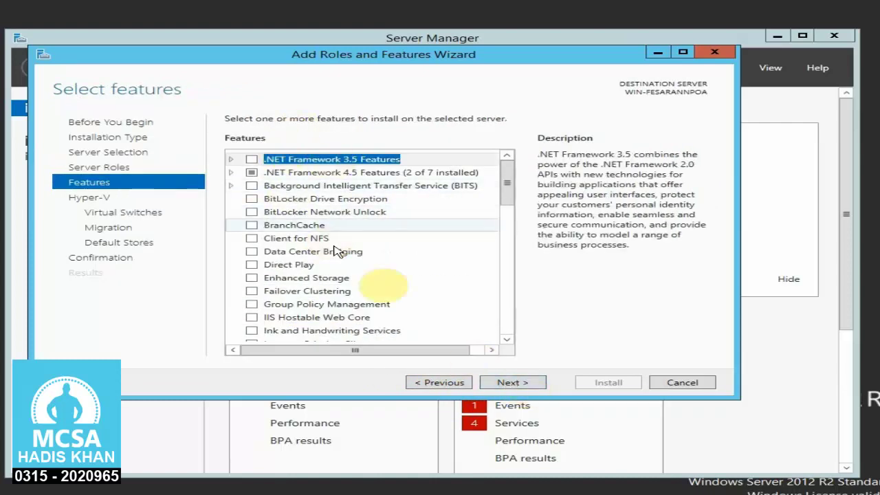
click(543, 385)
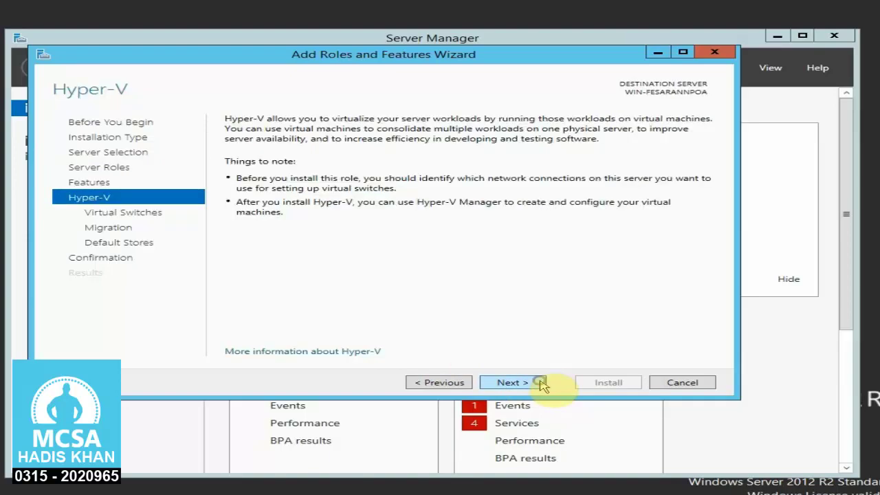
click(542, 385)
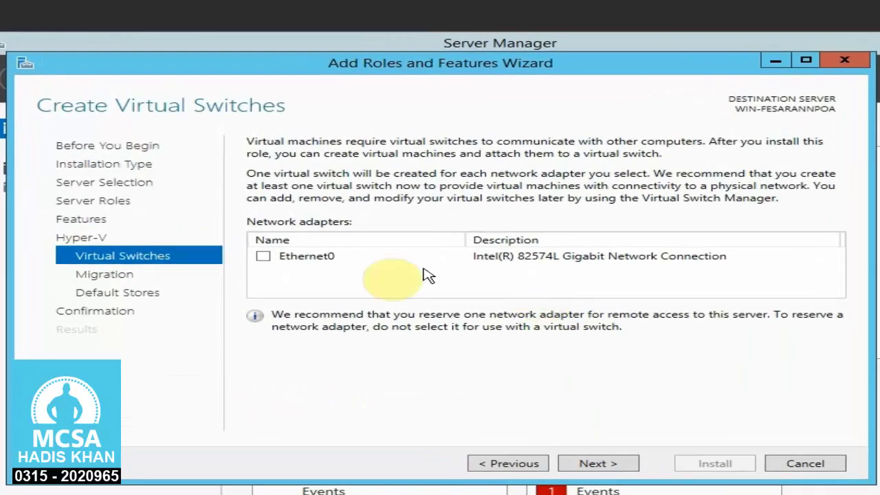
click(264, 257)
click(264, 258)
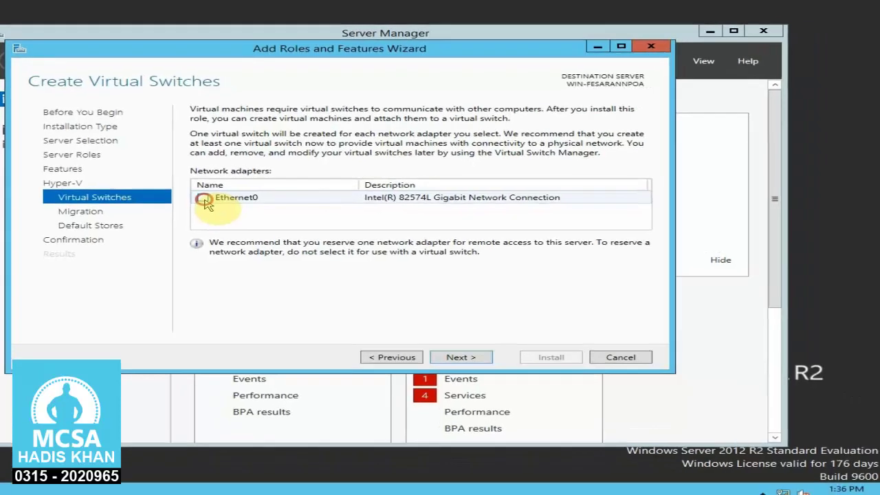
click(236, 229)
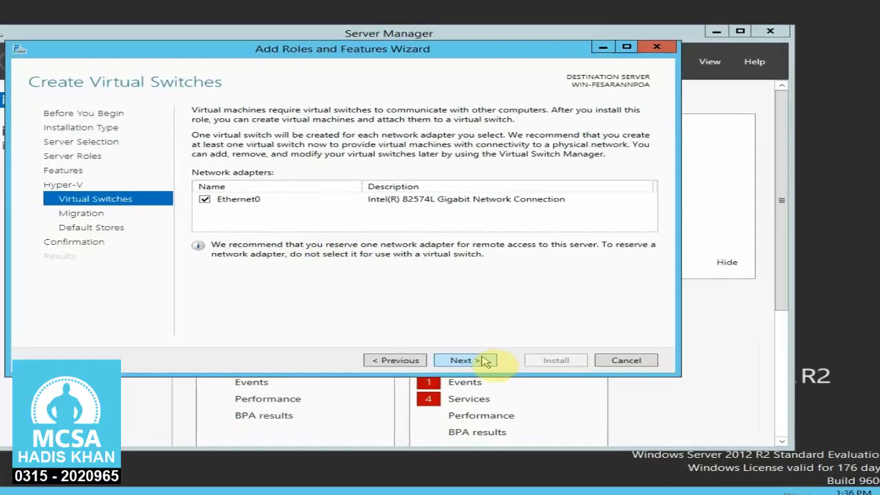
Step: Leave live migration disabled and accept the default locations for virtual hard disk and configuration files
click(470, 350)
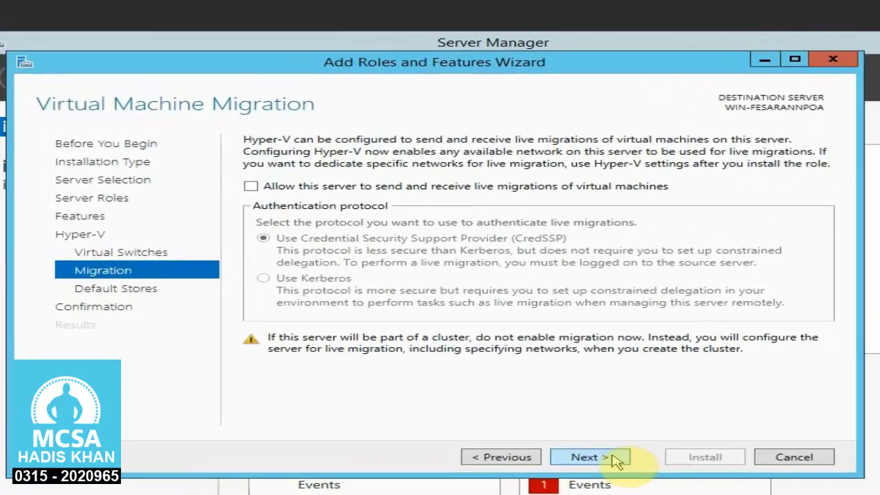
click(470, 350)
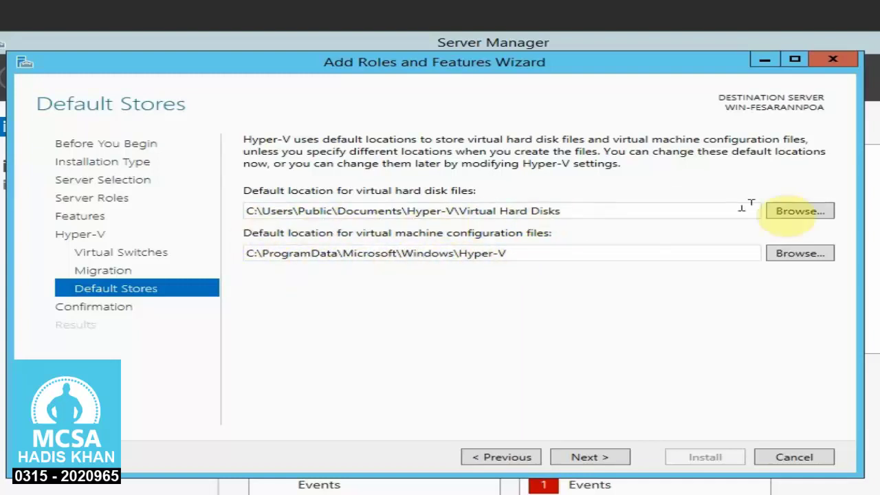
click(596, 457)
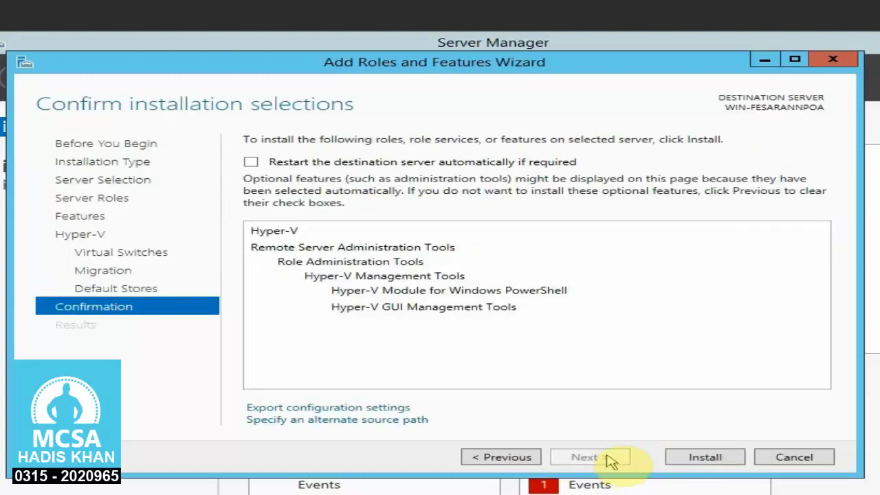
Step: Allow the destination server to restart automatically if required and start the Hyper-V installation
click(483, 163)
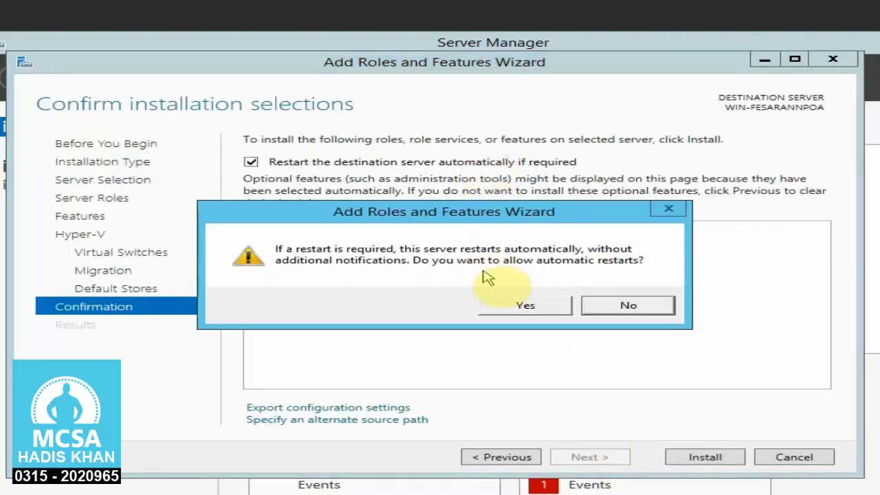
click(505, 304)
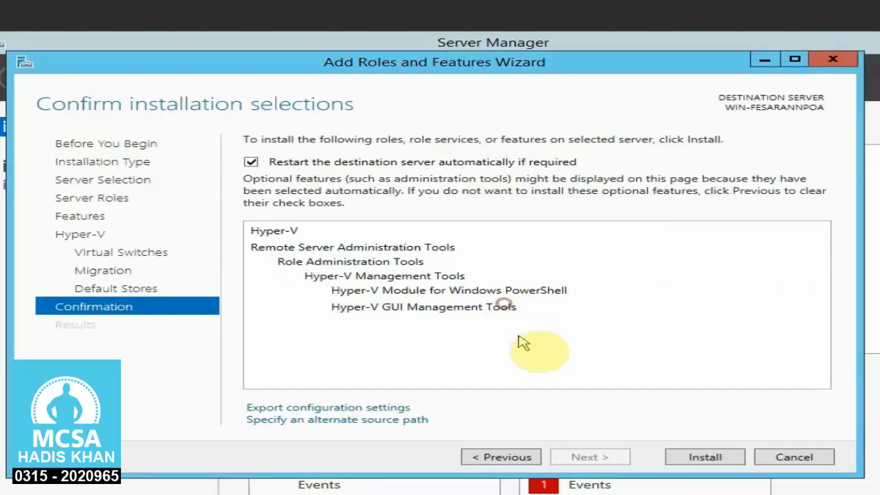
click(704, 457)
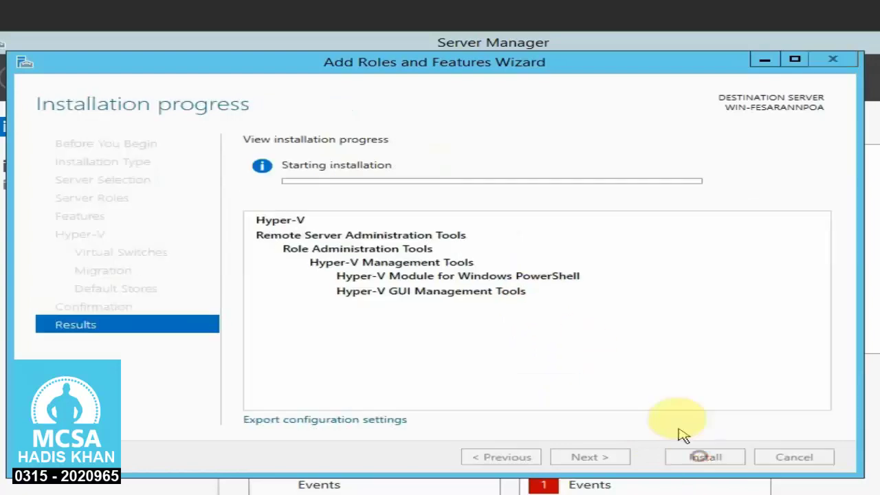